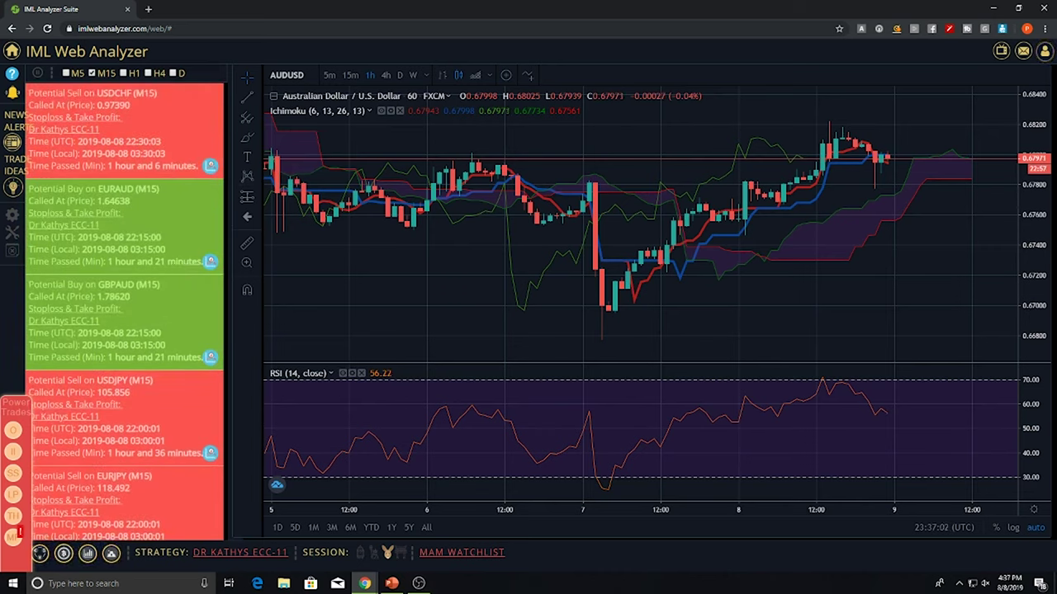
Try the other signal timeframe filters, and leave the trade alerts filtered to M15 and D.
left_click(67, 73)
left_click(92, 73)
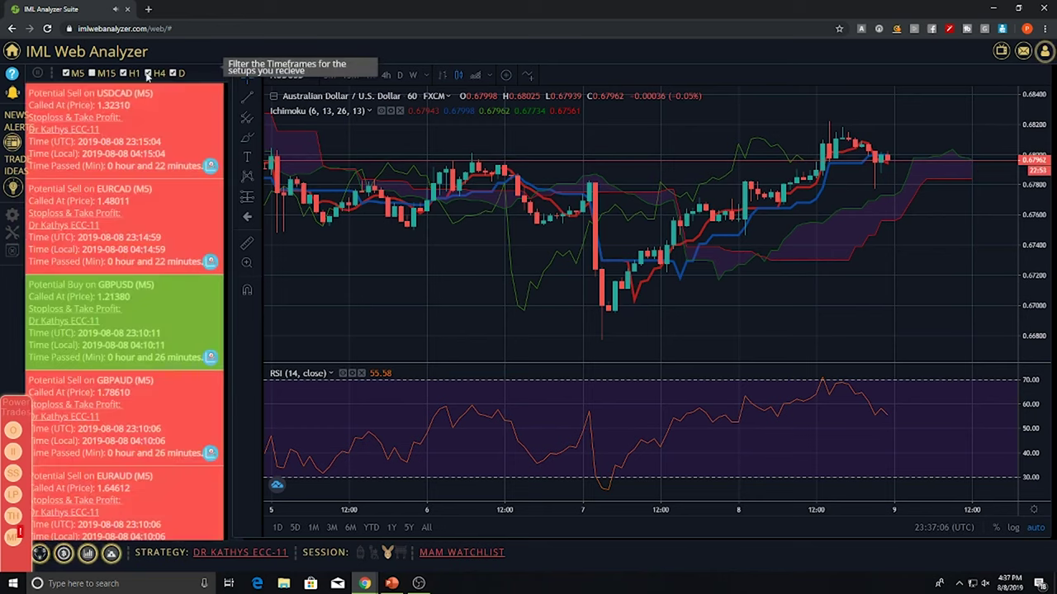
left_click(124, 73)
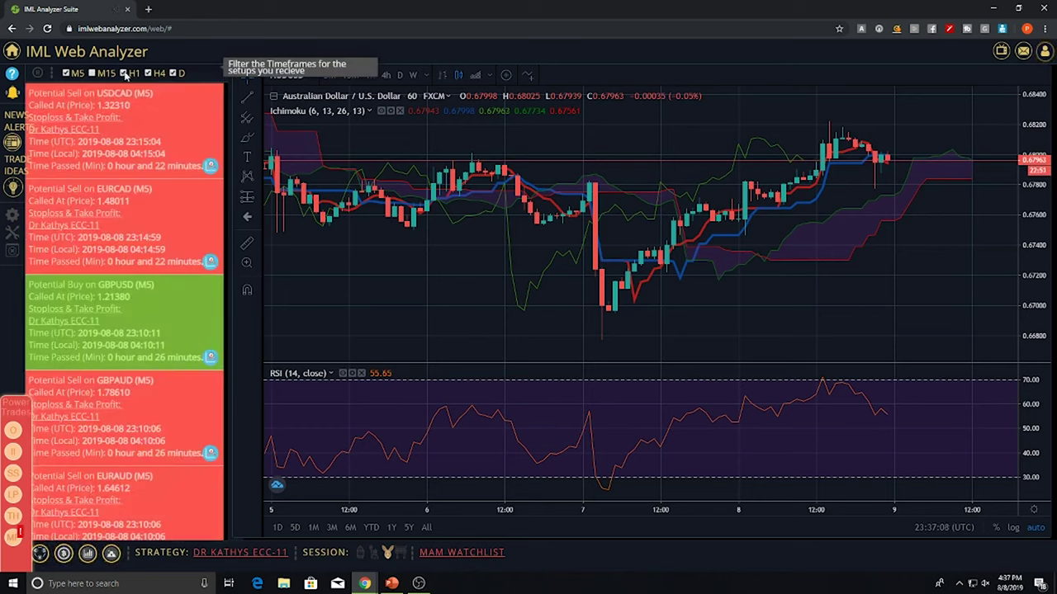
left_click(67, 73)
left_click(93, 74)
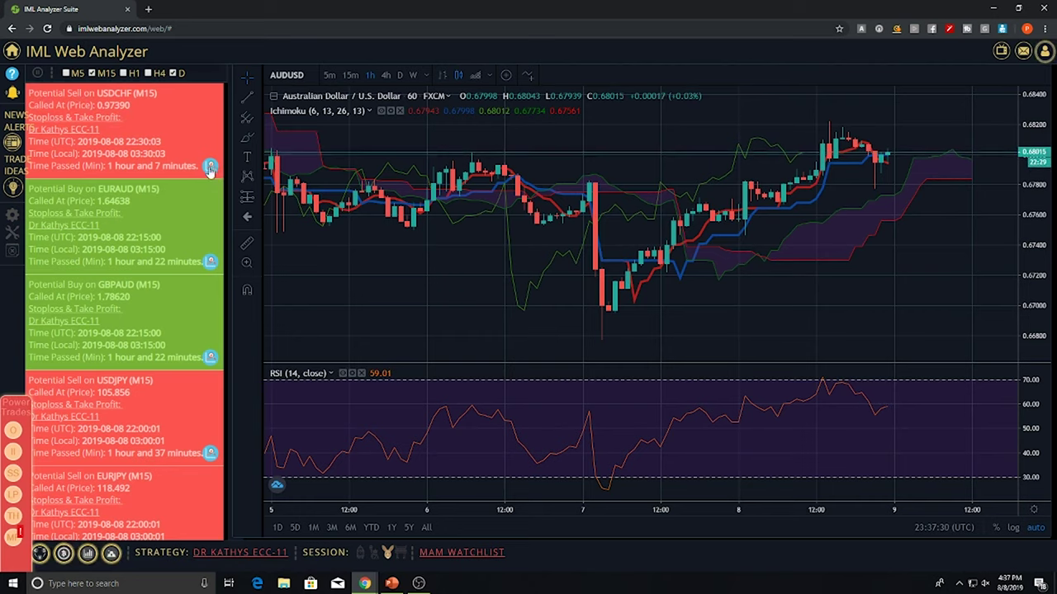
Open the USDCHF M15 sell signal's chart and check price against the cloud on the 1-hour and 4-hour timeframes.
left_click(209, 167)
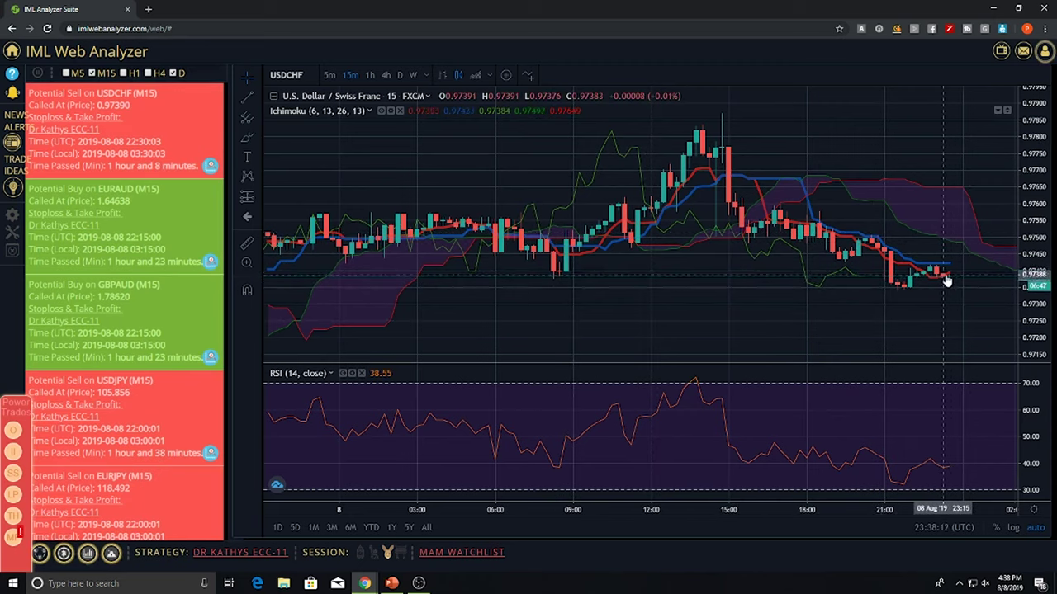
left_click(371, 75)
left_click_drag(1028, 300, 1028, 330)
scroll(962, 316, "up", 5)
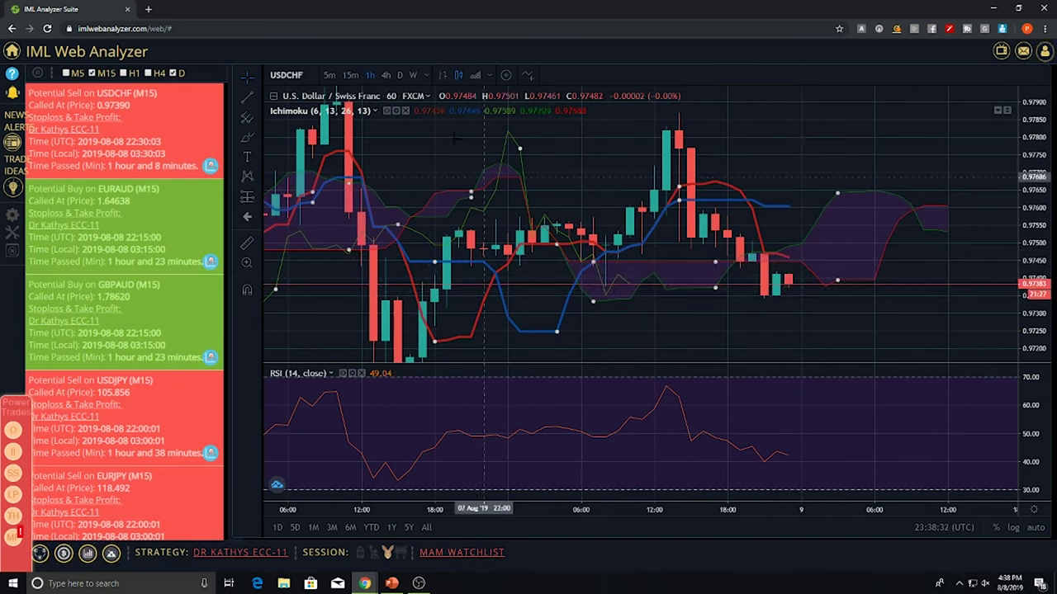
left_click(388, 78)
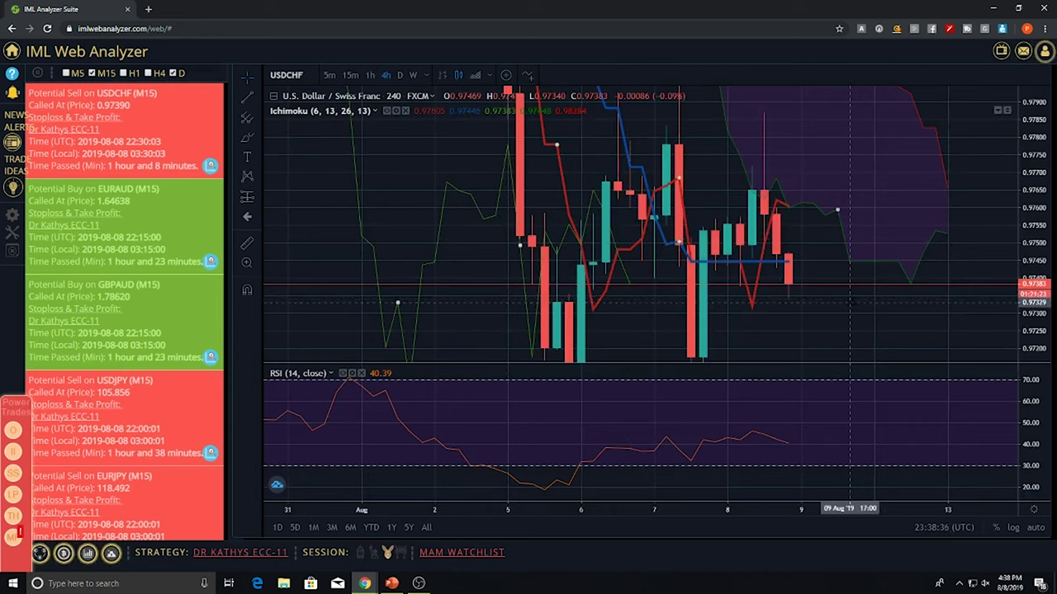
scroll(811, 214, "down", 1)
scroll(812, 215, "down", 3)
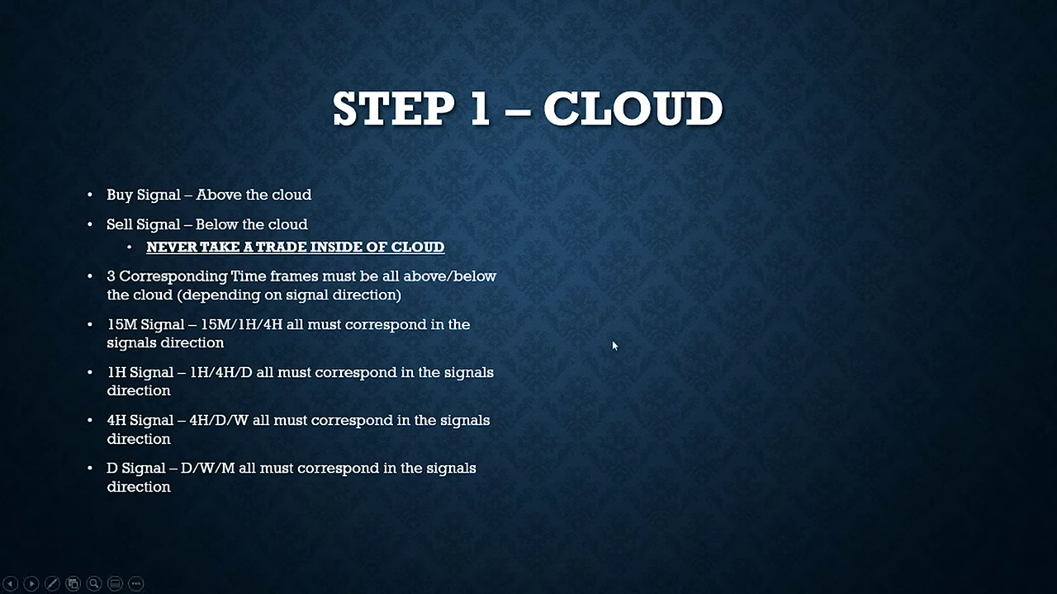
Draw a red check mark in the empty area beside the bullets on the Step 1 – Cloud slide.
left_click(51, 583)
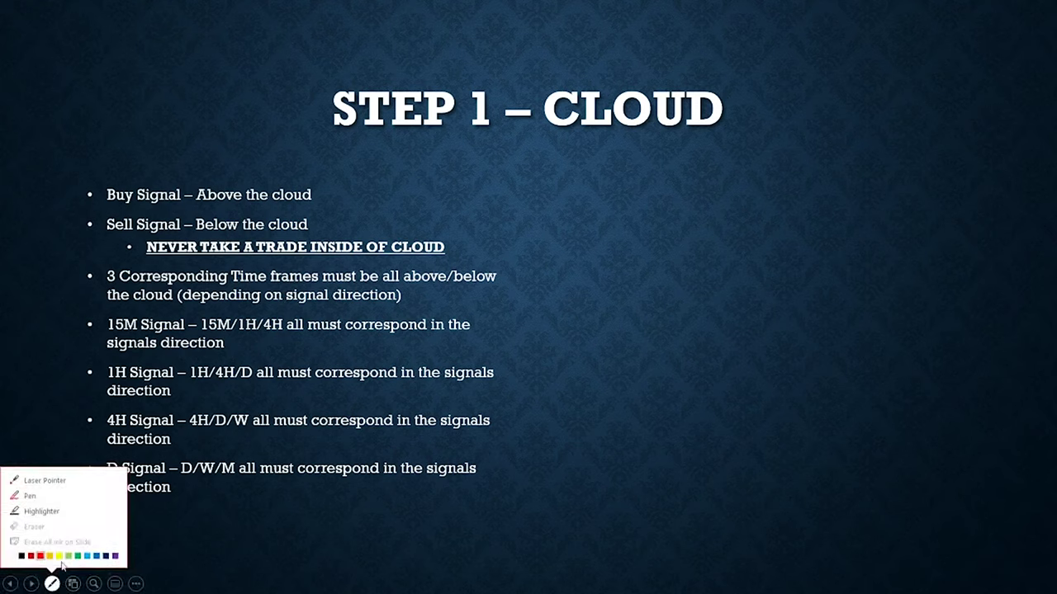
left_click(41, 512)
left_click_drag(707, 289, 786, 240)
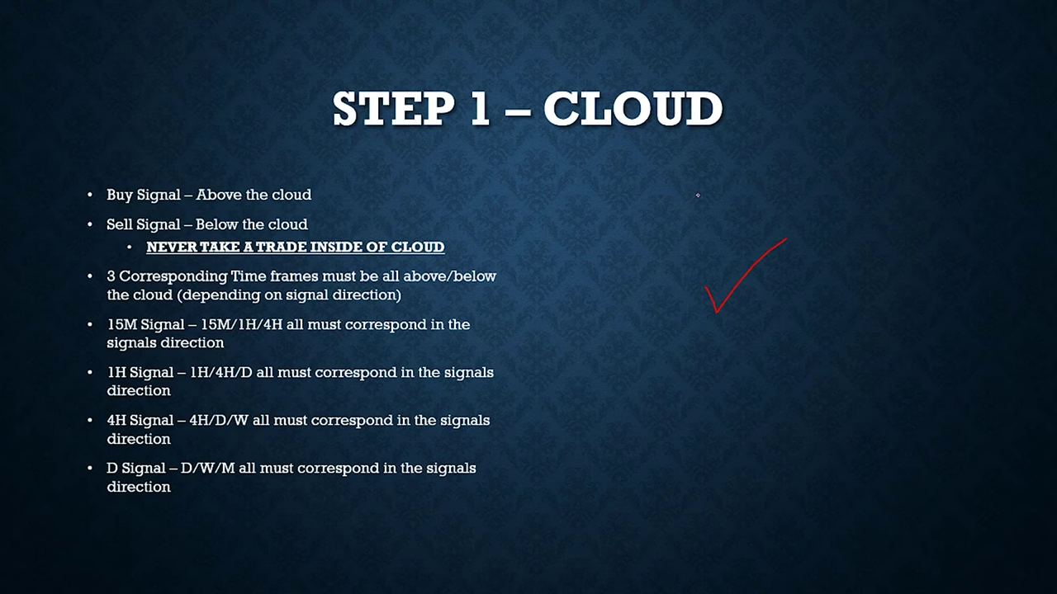
Switch to IML Web Analyzer and open the chart of the EURAUD M15 buy signal.
key("alt+Tab")
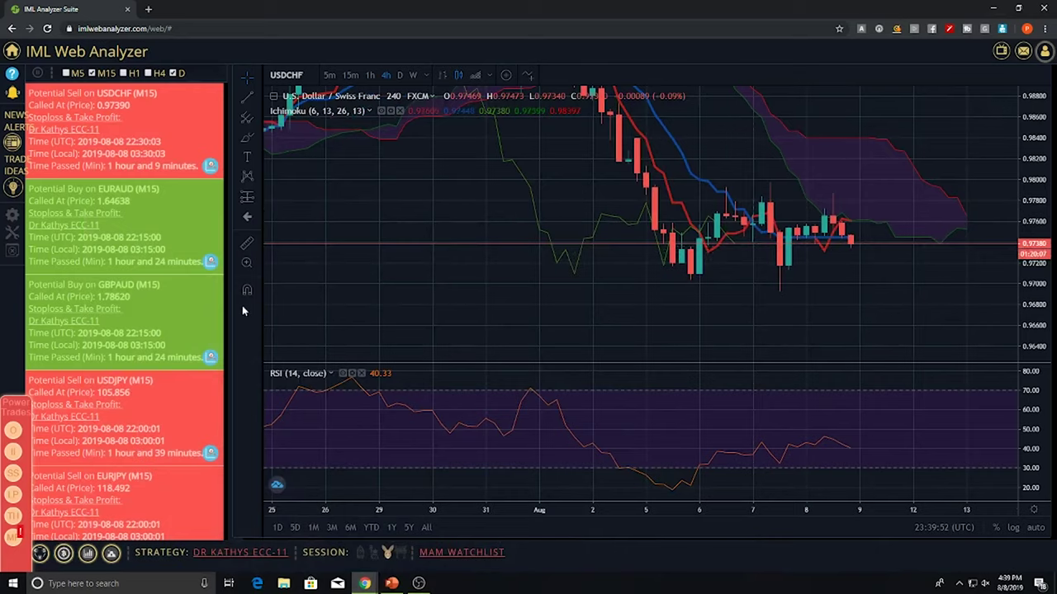
left_click(211, 262)
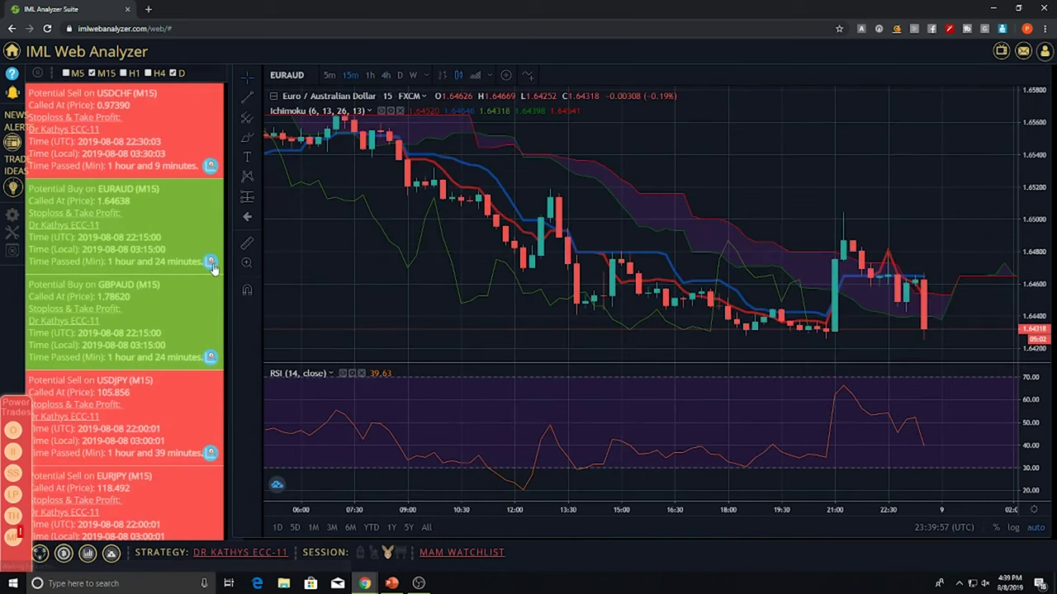
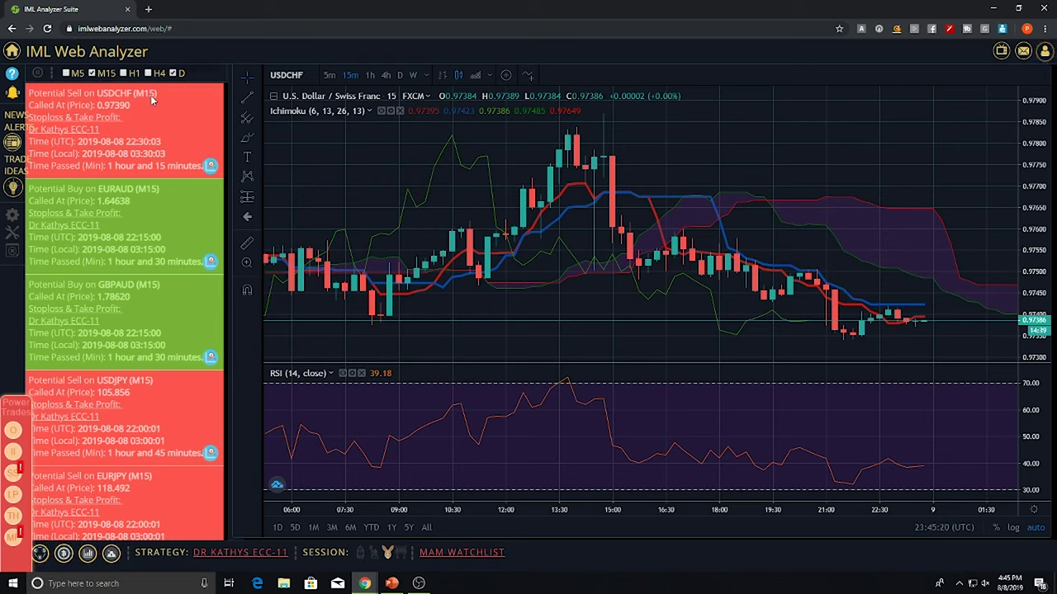
Examine the latest USDCHF candles and cloud on the 5-minute timeframe.
left_click(329, 75)
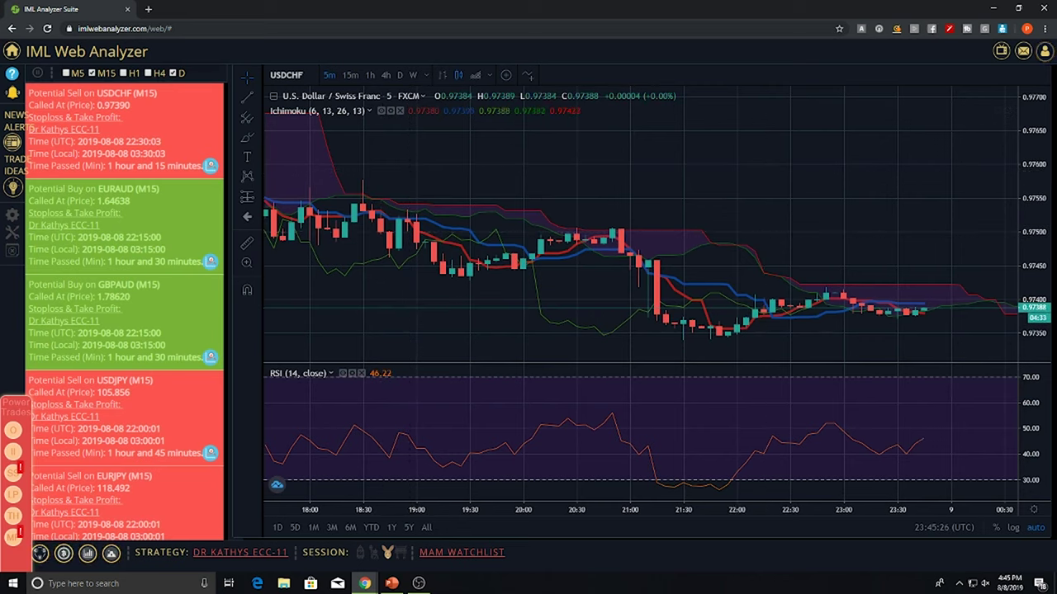
left_click_drag(1028, 225, 904, 185)
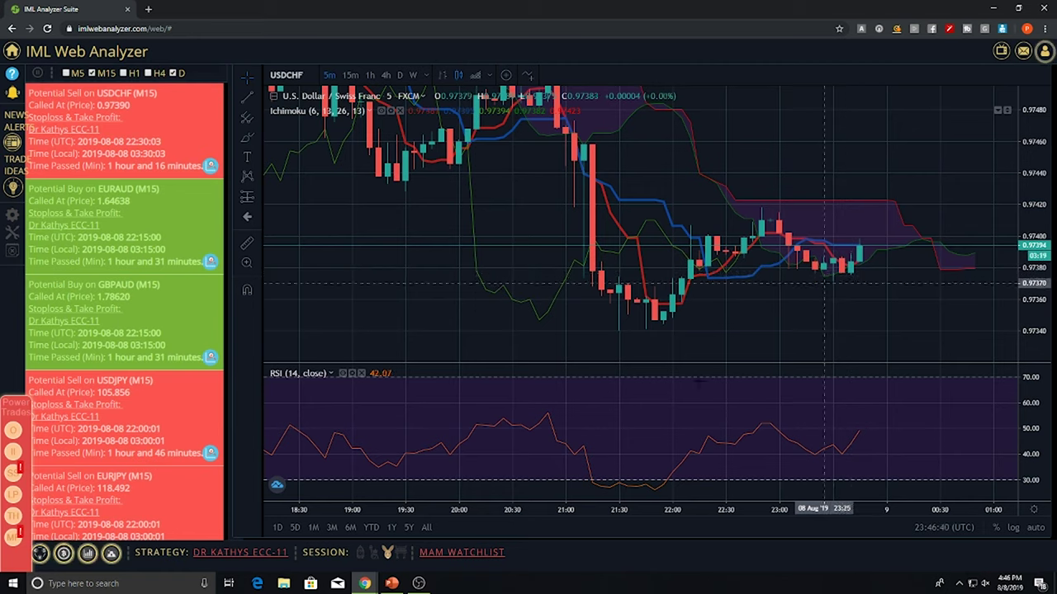
Open the USDJPY M15 sell signal's chart and compare it on the 1-hour, 4-hour, 15-minute and 5-minute timeframes.
left_click(210, 450)
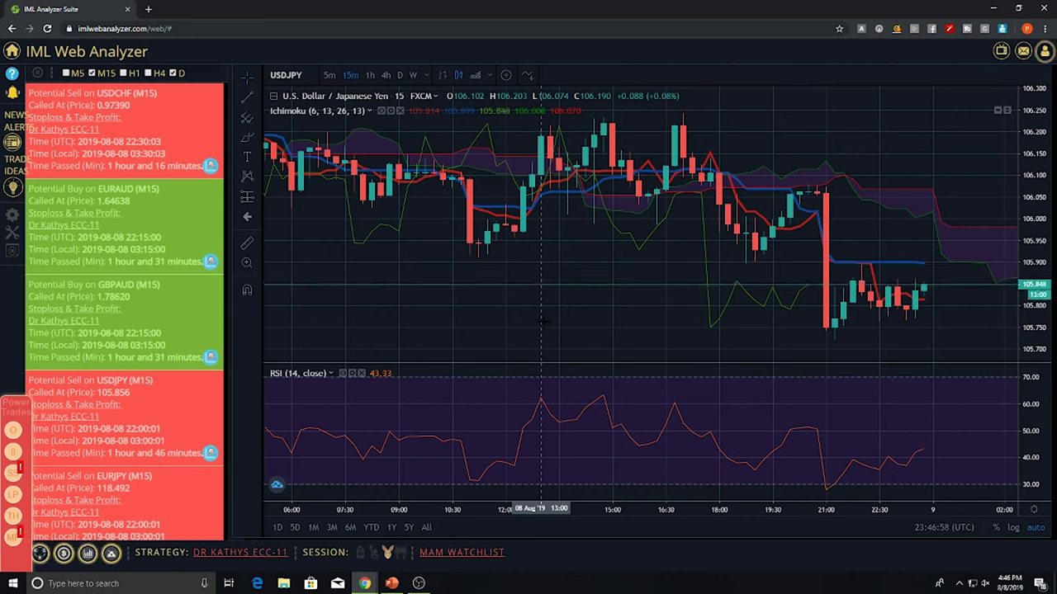
left_click(369, 75)
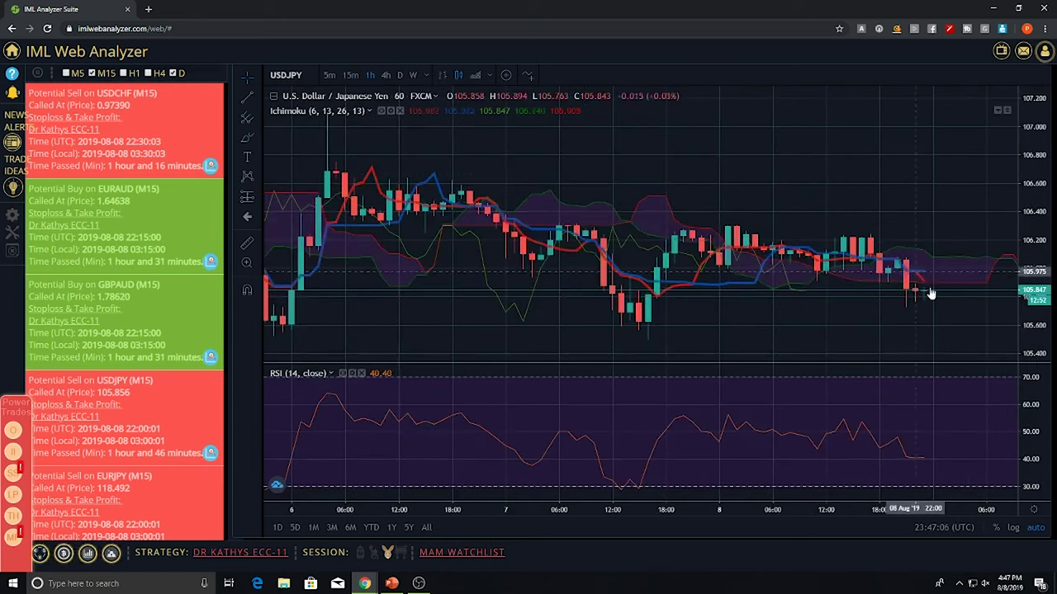
left_click(386, 76)
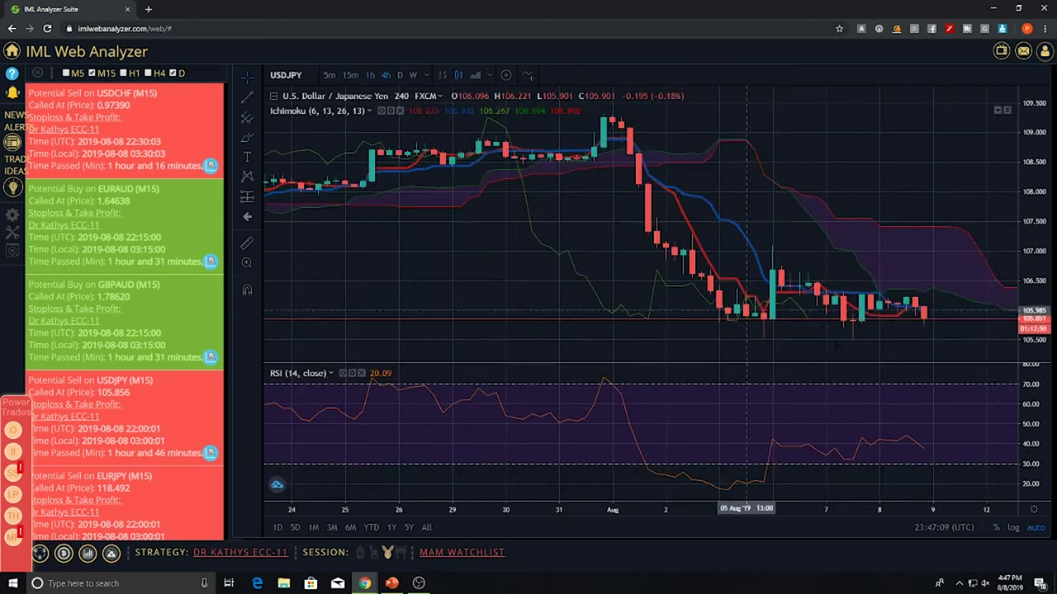
left_click(350, 75)
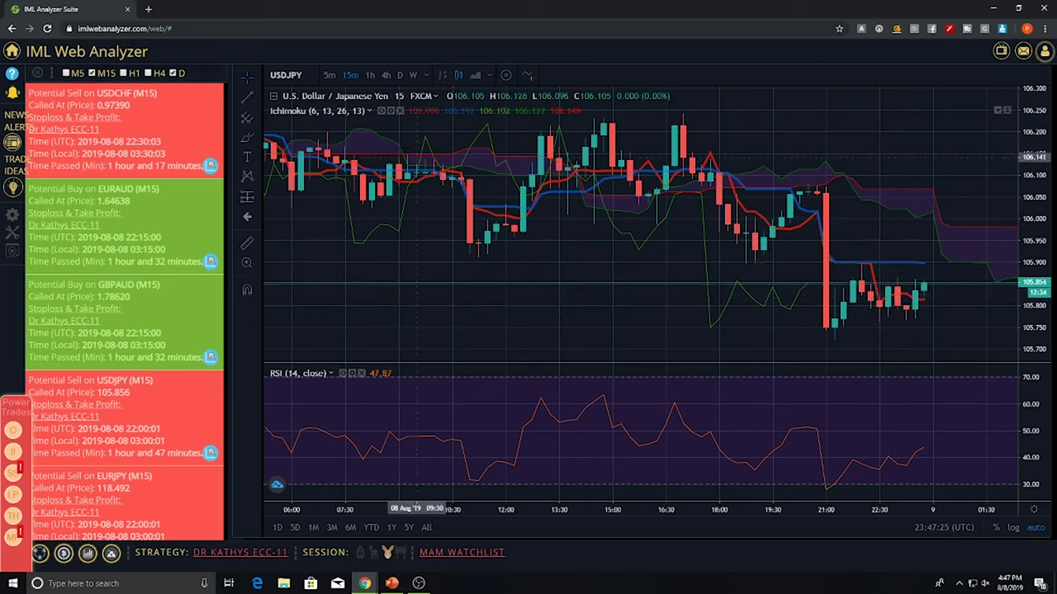
left_click(331, 76)
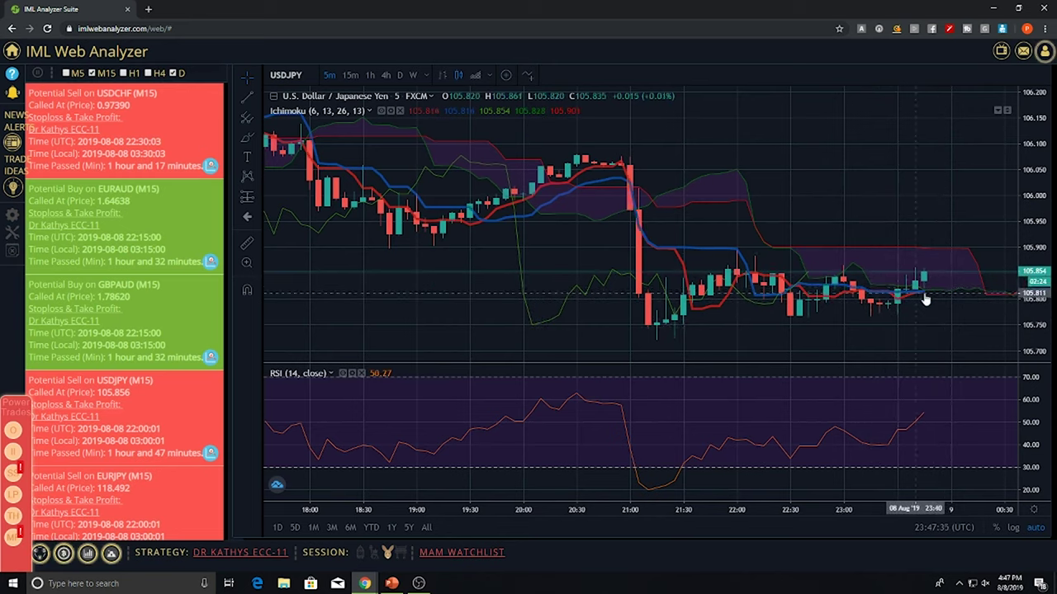
left_click_drag(905, 307, 890, 315)
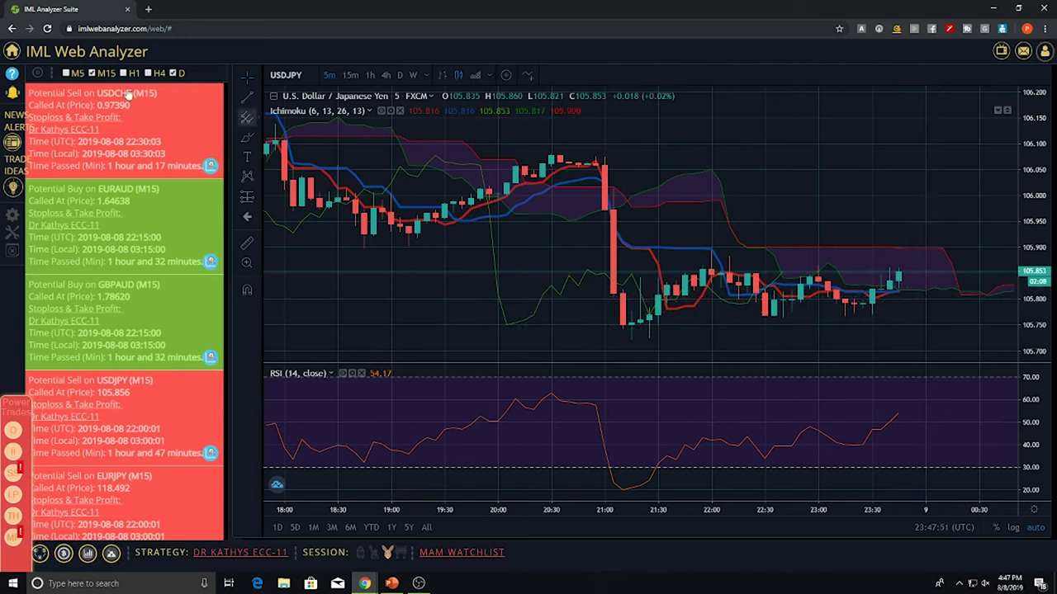
Filter the alerts to H1 and D, and check the EURGBP sell signal on the 1-hour and 4-hour charts.
left_click(92, 73)
left_click(123, 73)
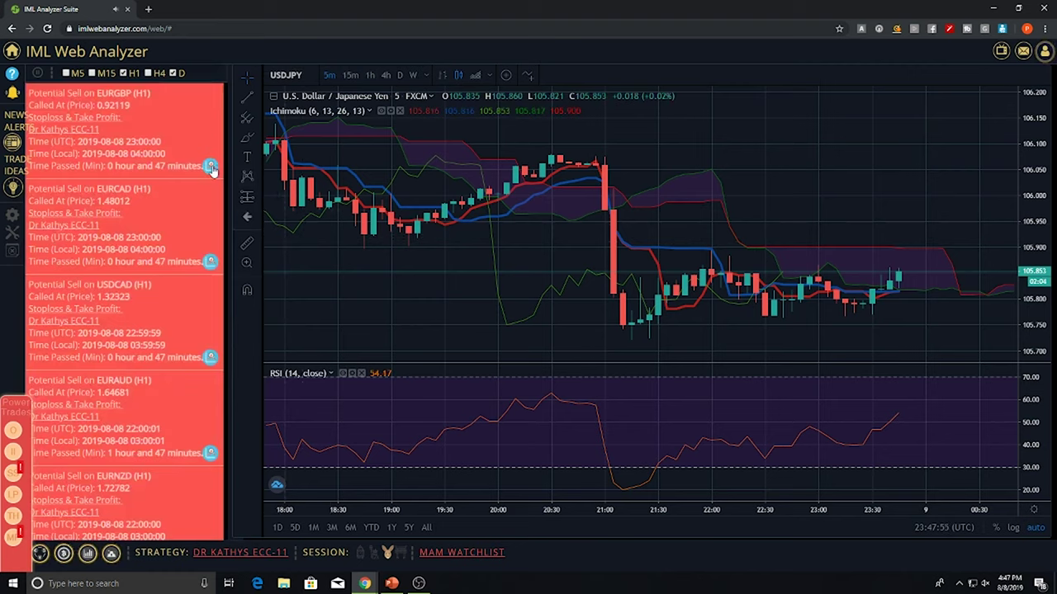
left_click(211, 168)
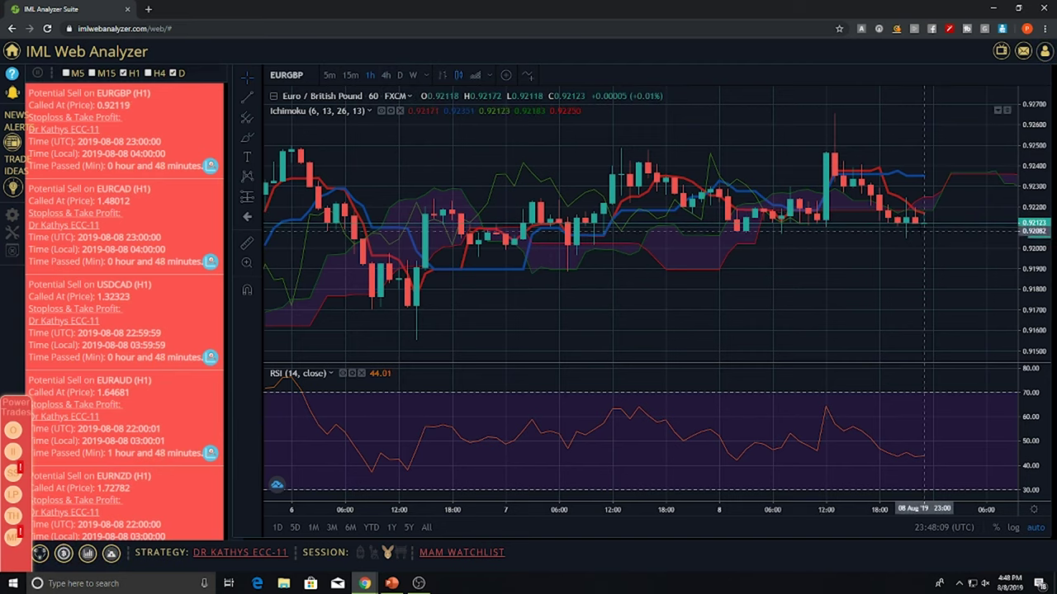
left_click(385, 75)
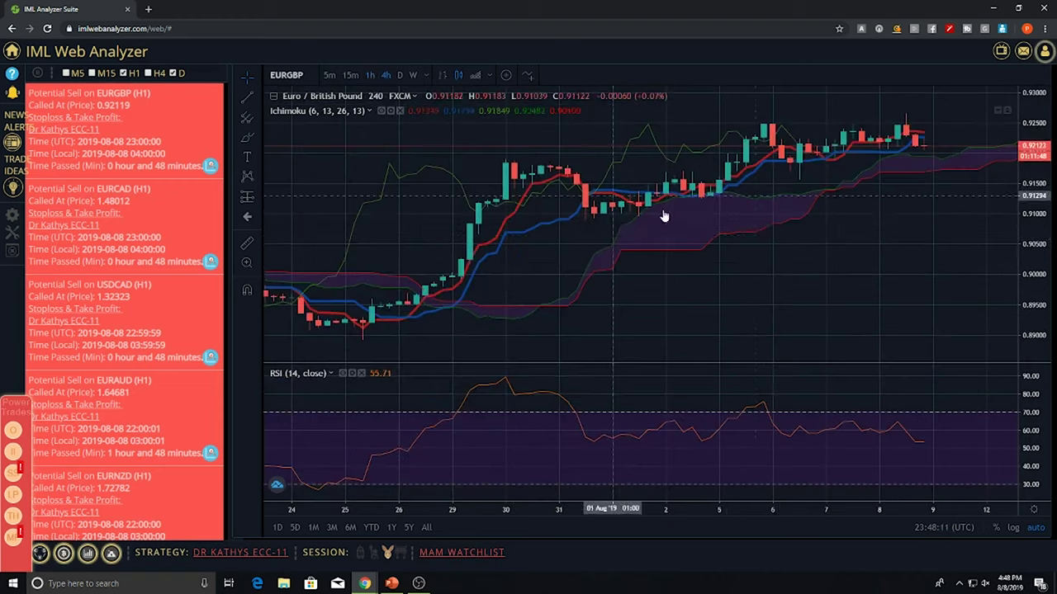
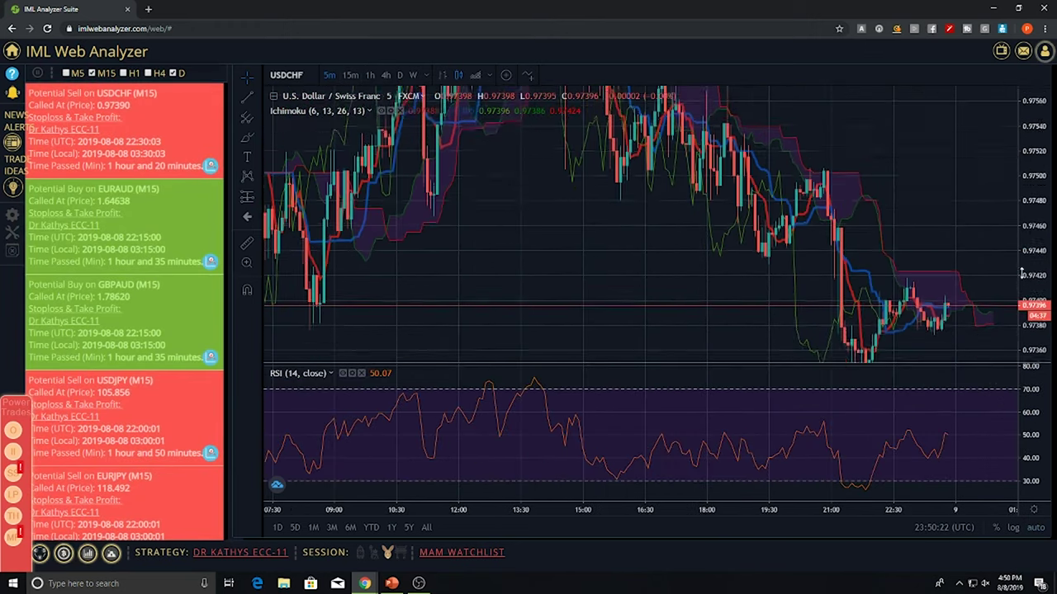
Review USDCHF on the 5-minute chart and switch it to the 15-minute timeframe.
left_click_drag(917, 300, 854, 297)
scroll(1027, 178, "down", 6)
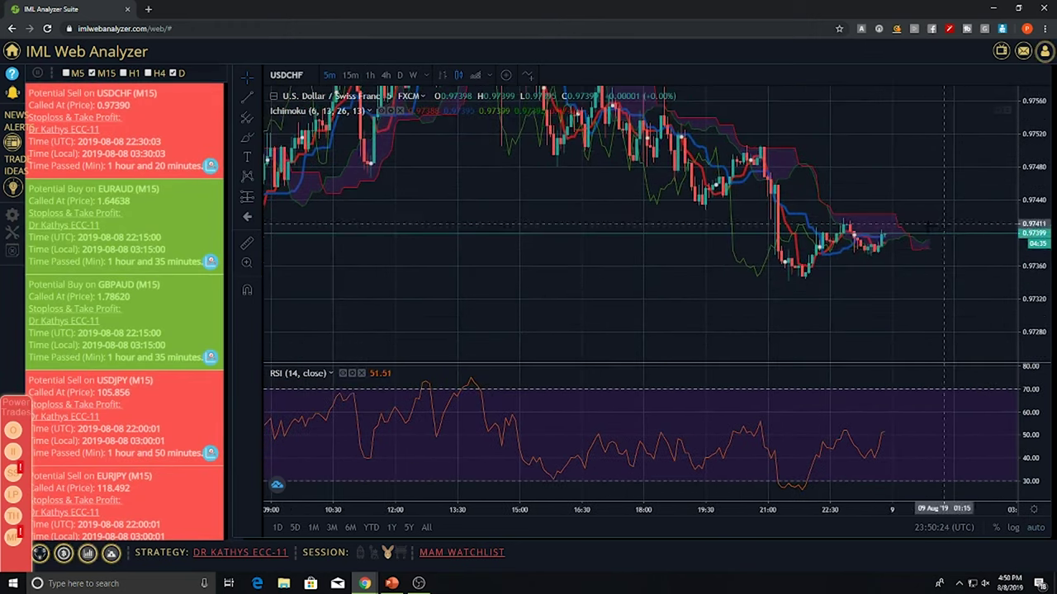
scroll(1026, 196, "up", 4)
left_click_drag(834, 273, 742, 239)
left_click(350, 75)
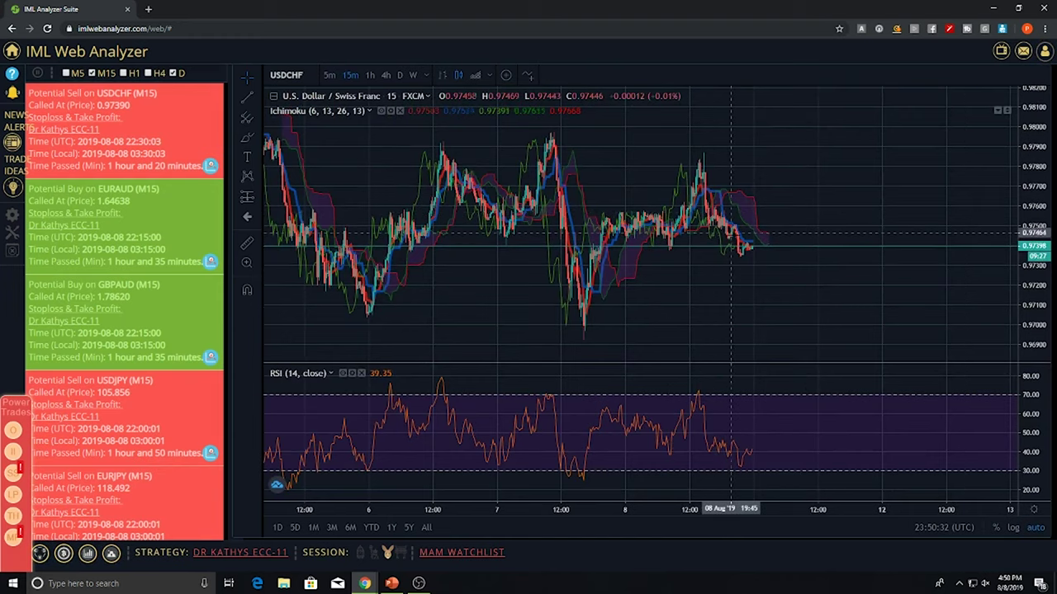
scroll(734, 239, "up", 5)
left_click_drag(627, 216, 817, 212)
scroll(685, 248, "up", 5)
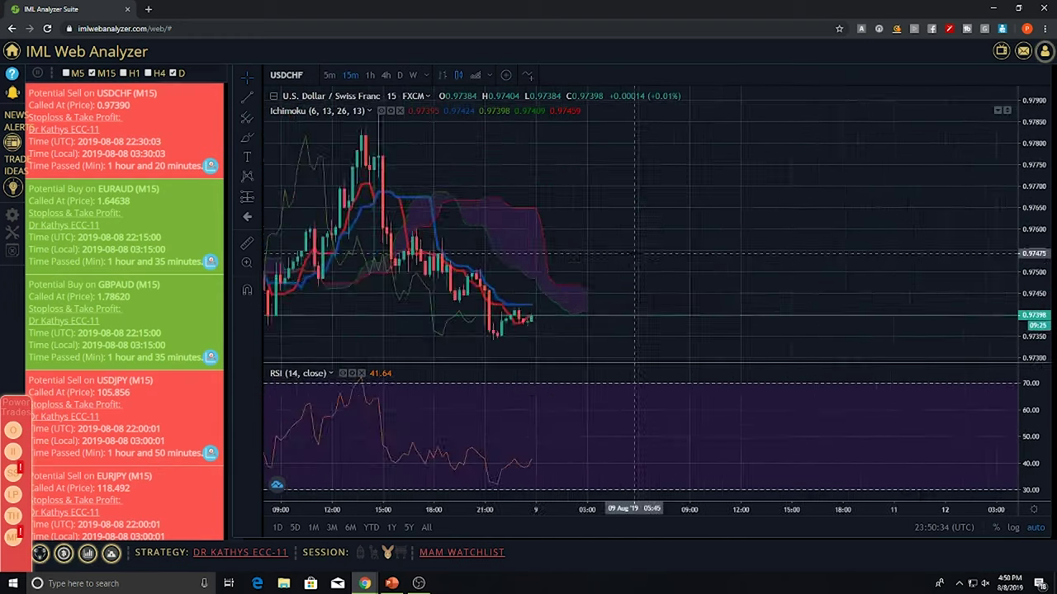
left_click_drag(550, 275, 766, 275)
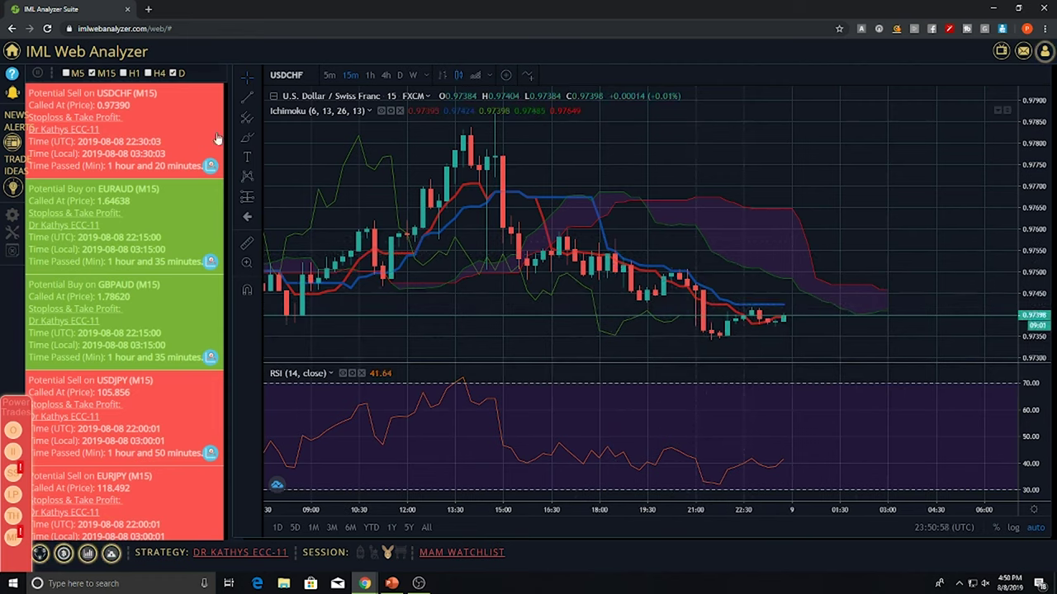
Mark the latest USDCHF swing high with a brush arc and place a horizontal ray there at about 0.97519.
left_click(247, 136)
mouse_move(649, 266)
left_mouse_down()
mouse_move(664, 253)
mouse_move(703, 270)
left_mouse_up()
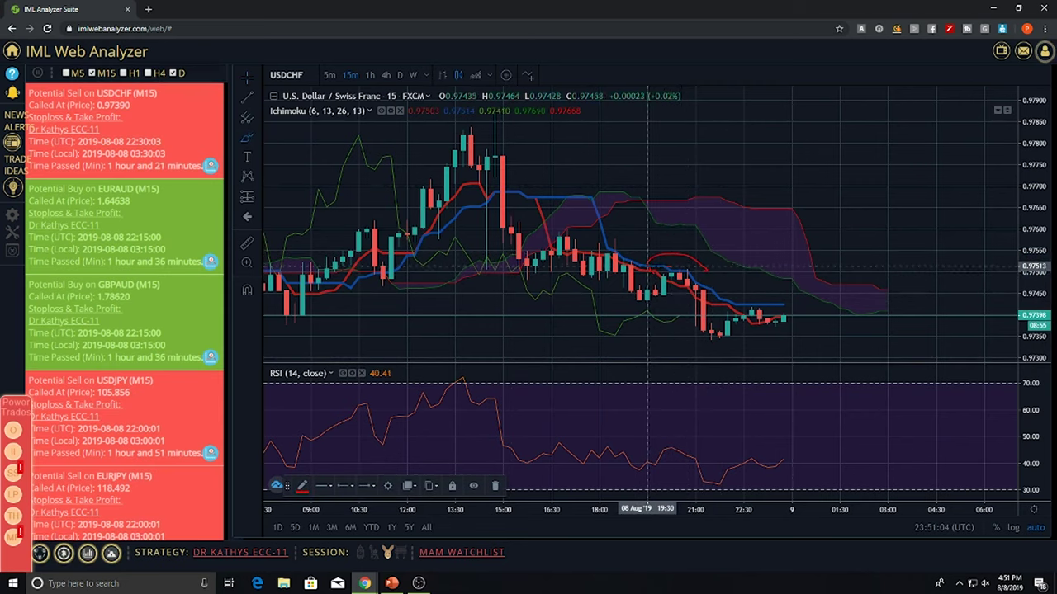
left_click(261, 92)
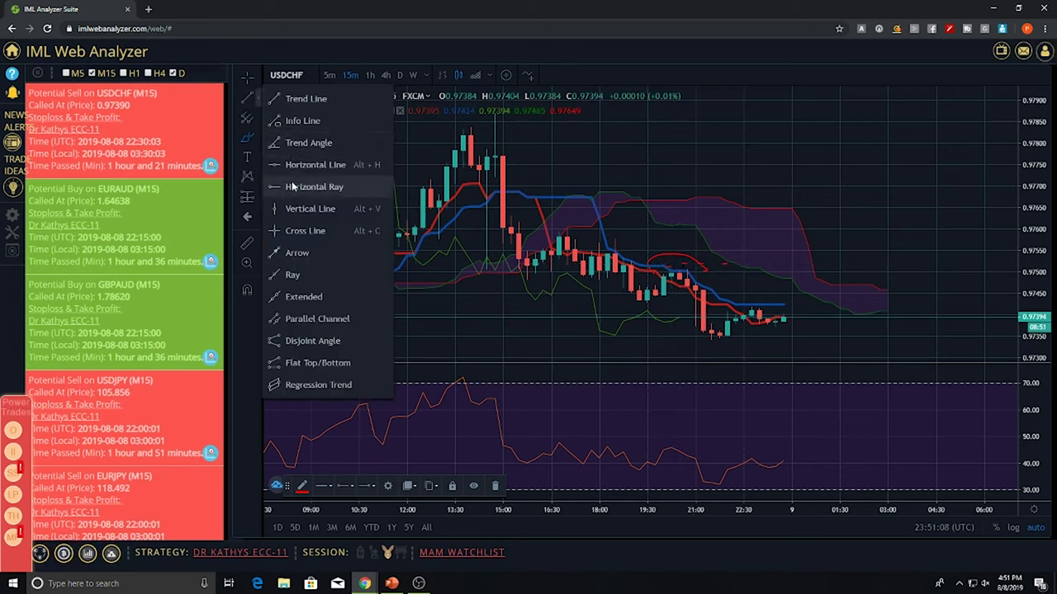
left_click(291, 186)
left_click(663, 264)
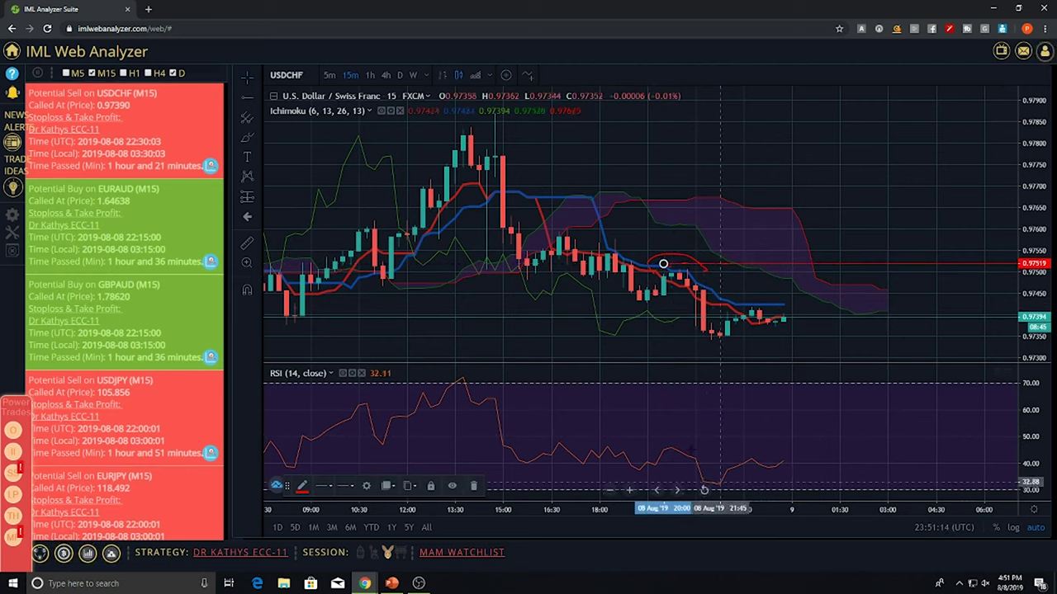
Place a second horizontal ray near the 7 August USDCHF low at about 0.97018.
scroll(675, 221, "down", 3)
scroll(675, 222, "down", 2)
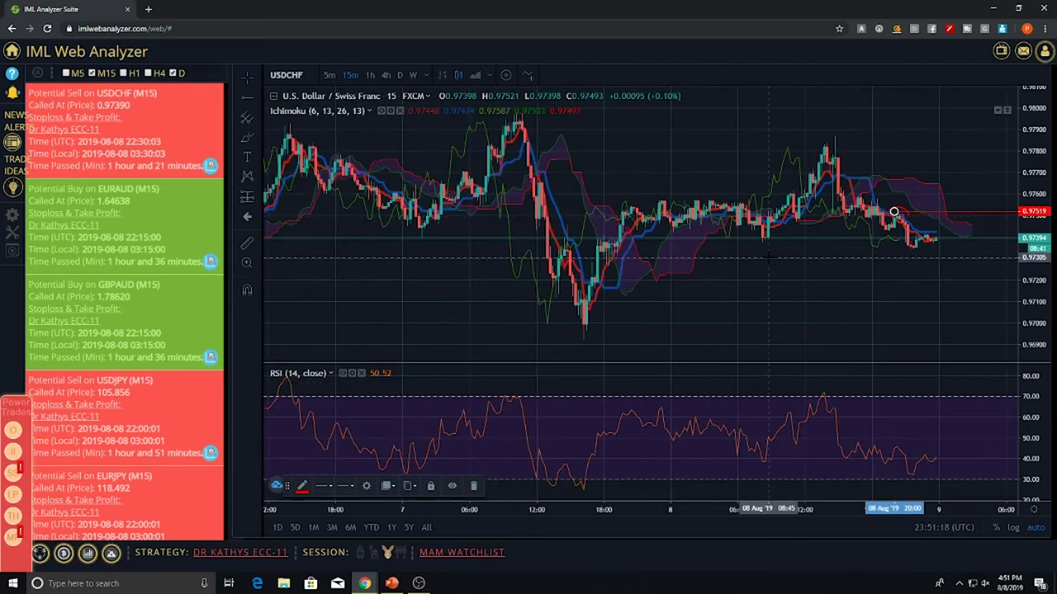
scroll(768, 258, "up", 1)
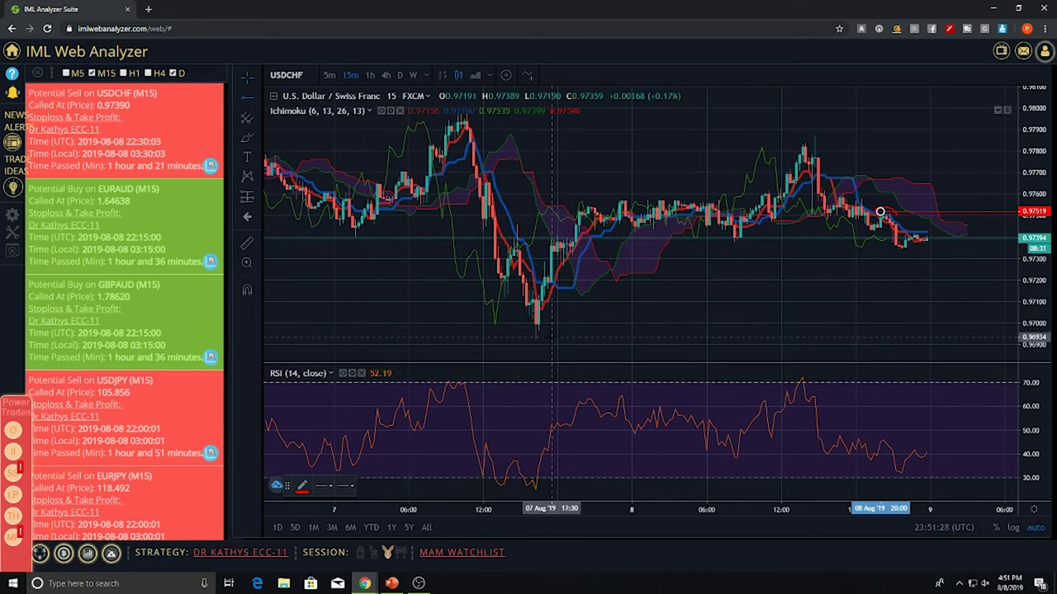
left_click(513, 318)
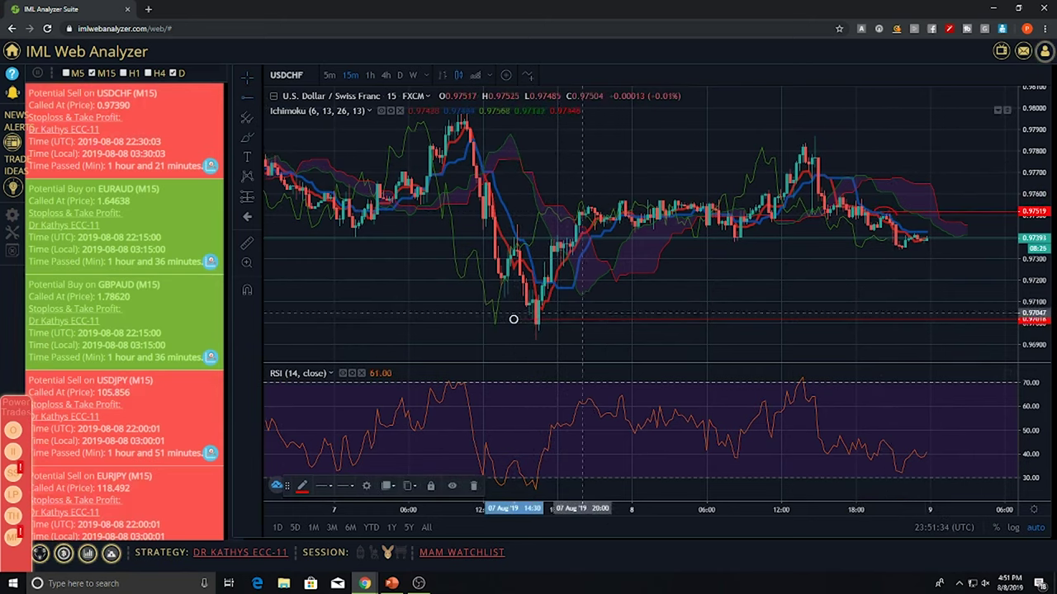
Add a short position with entry at about 0.97363 and stop at 0.97518, extending its target to a 2.27 risk/reward ratio.
scroll(817, 247, "up", 2)
scroll(395, 319, "up", 3)
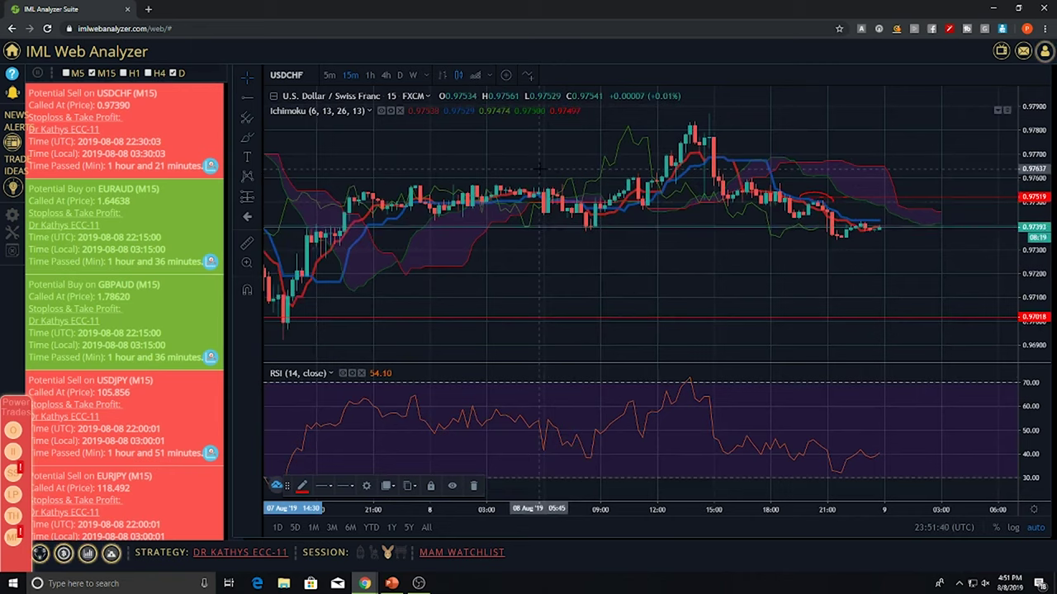
left_click(256, 197)
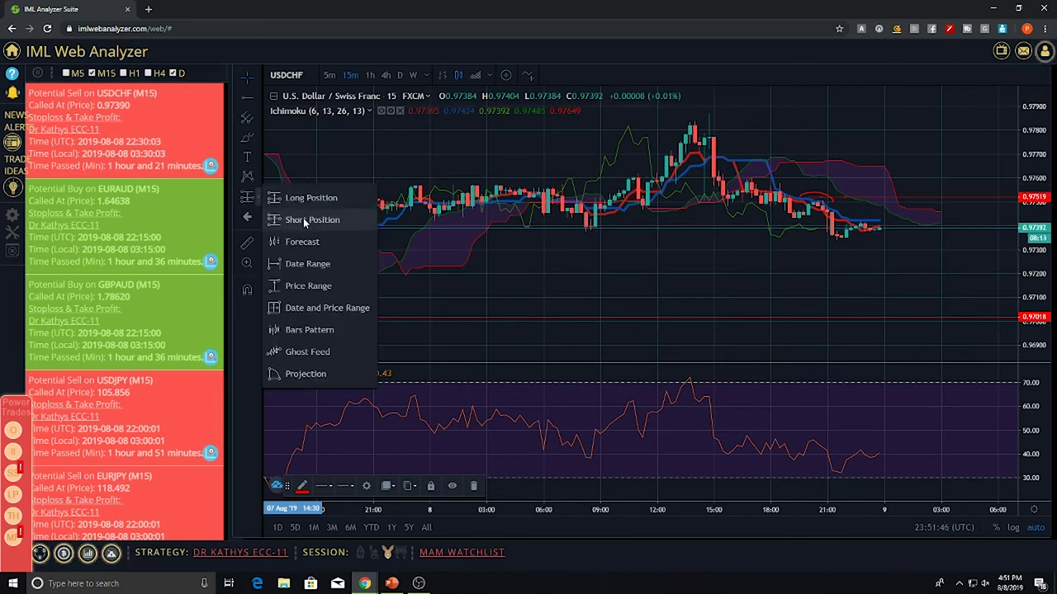
left_click(289, 220)
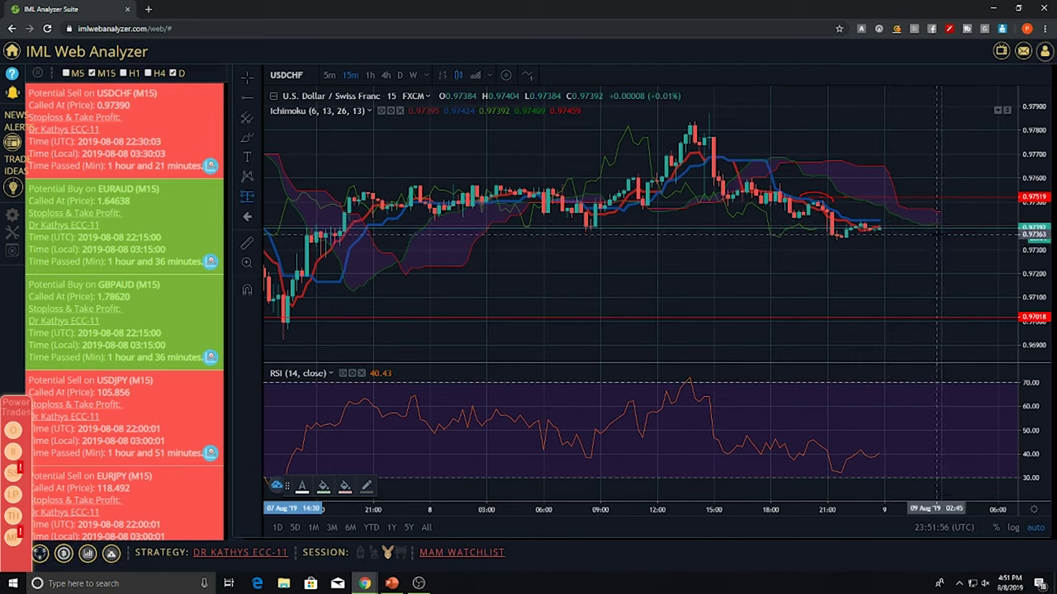
left_click(942, 233)
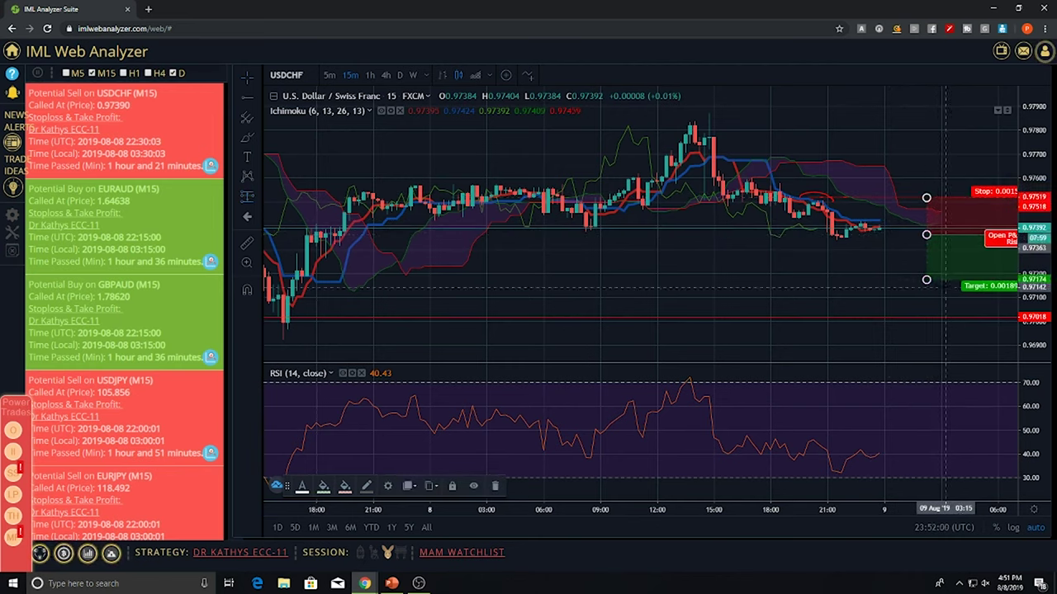
left_click_drag(926, 280, 842, 341)
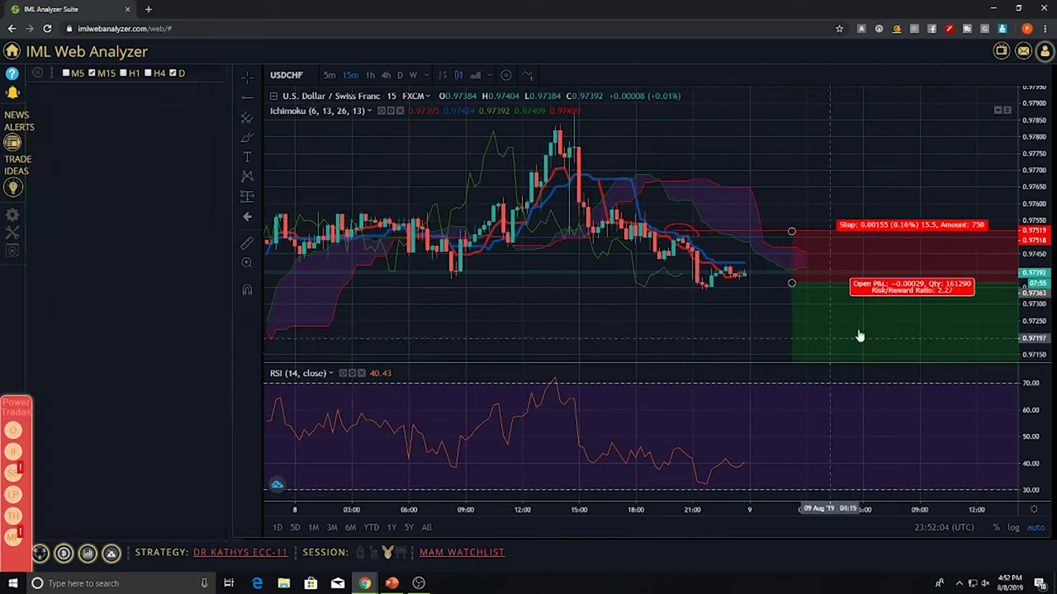